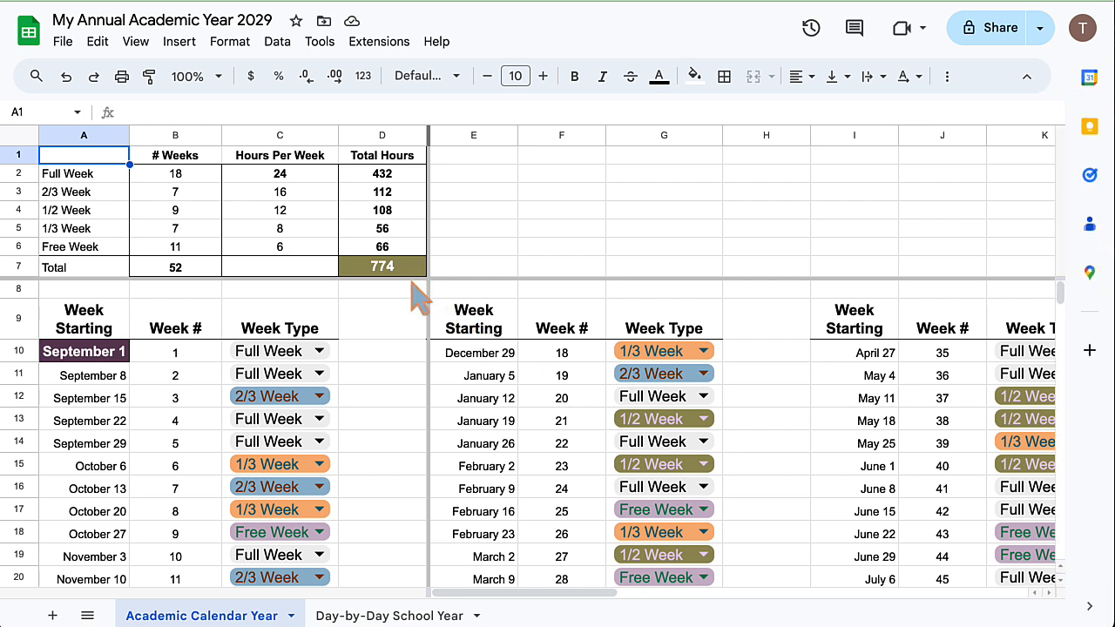
Inspect the formula that sums the total hours in the summary table.
click(484, 271)
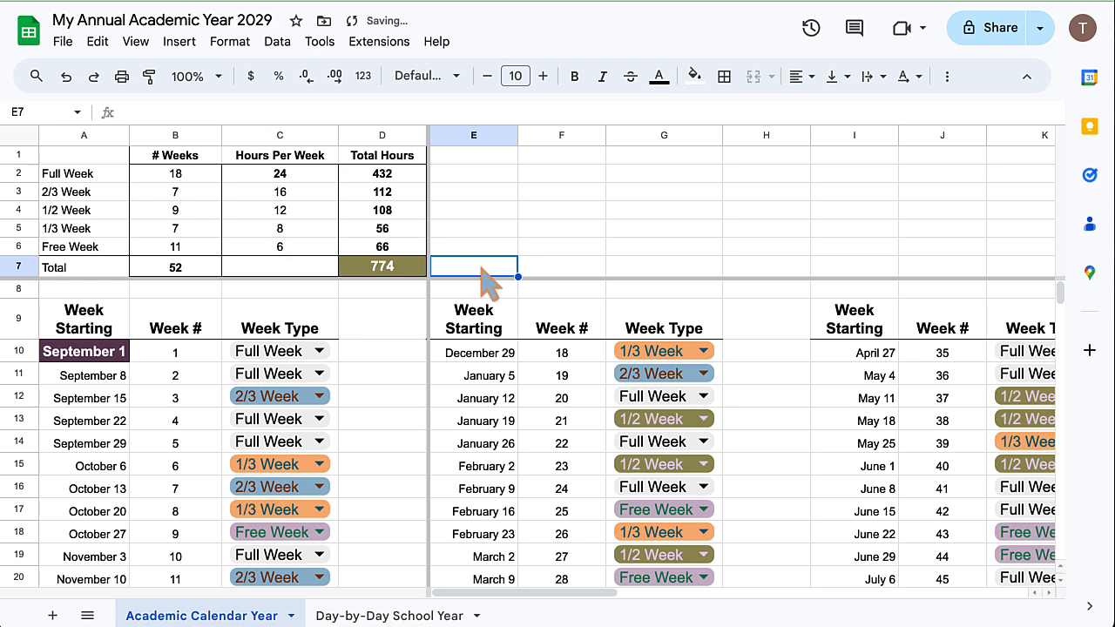
key(Left)
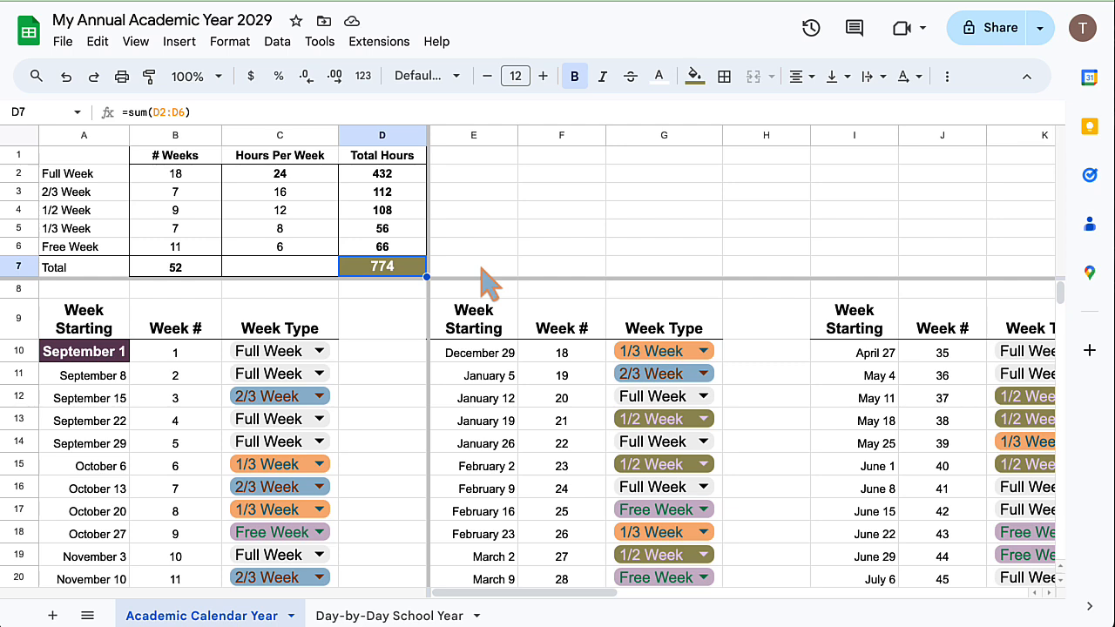
key(Left)
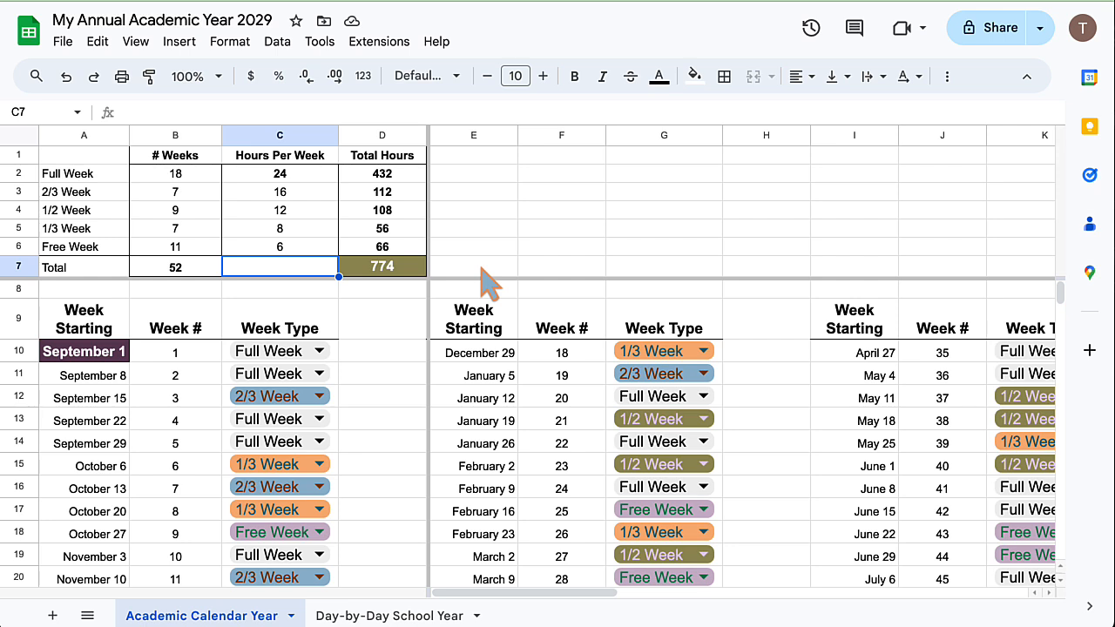
key(Right)
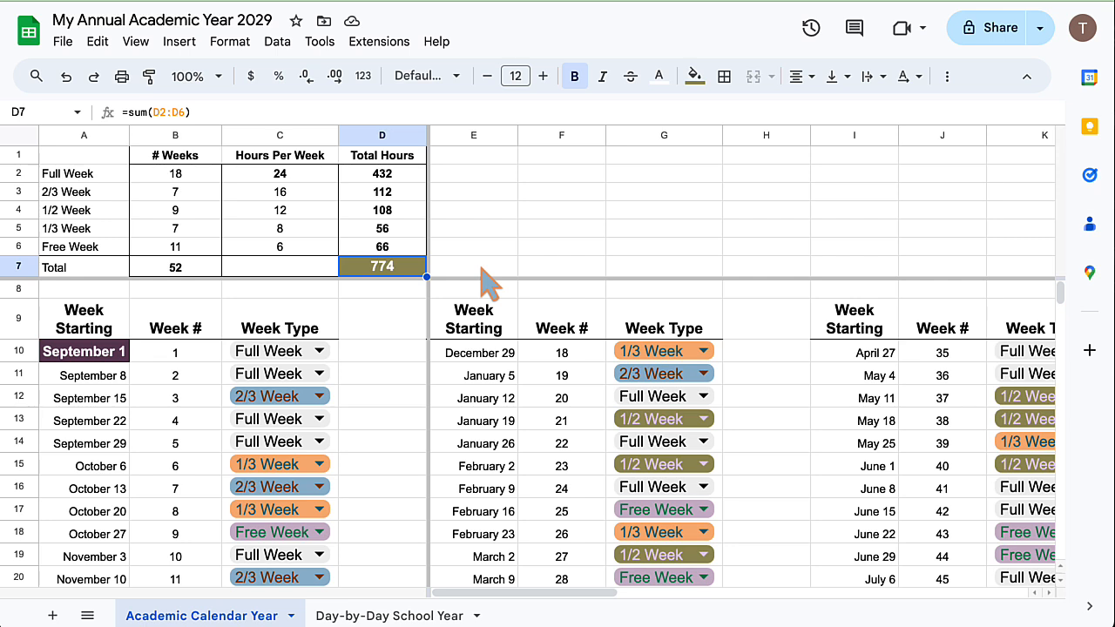
Look through the week type labels in the summary table, from Full Week down to Free Week.
key(Left)
key(Left)
key(Left)
key(Up)
key(Up)
key(Up)
key(Up)
key(Up)
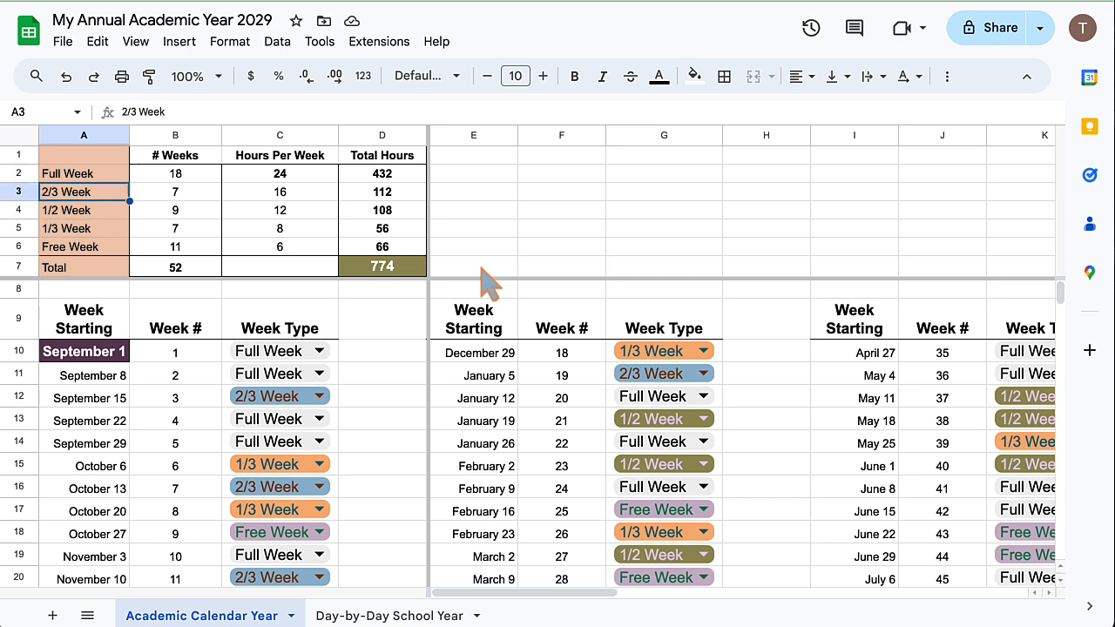
key(Down)
key(Down)
key(Down)
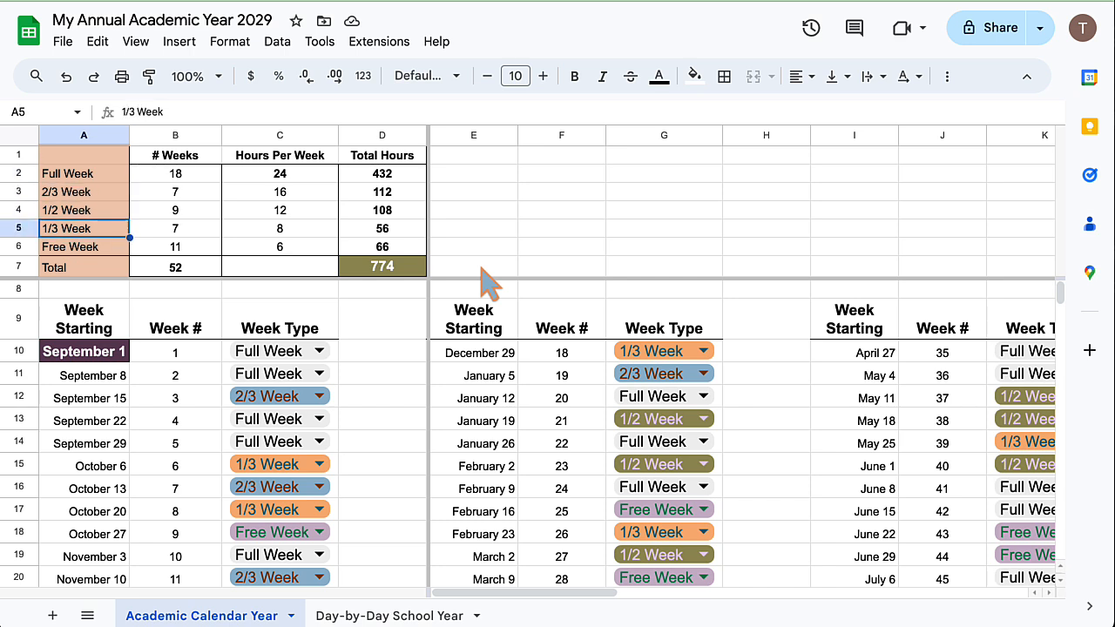
key(Down)
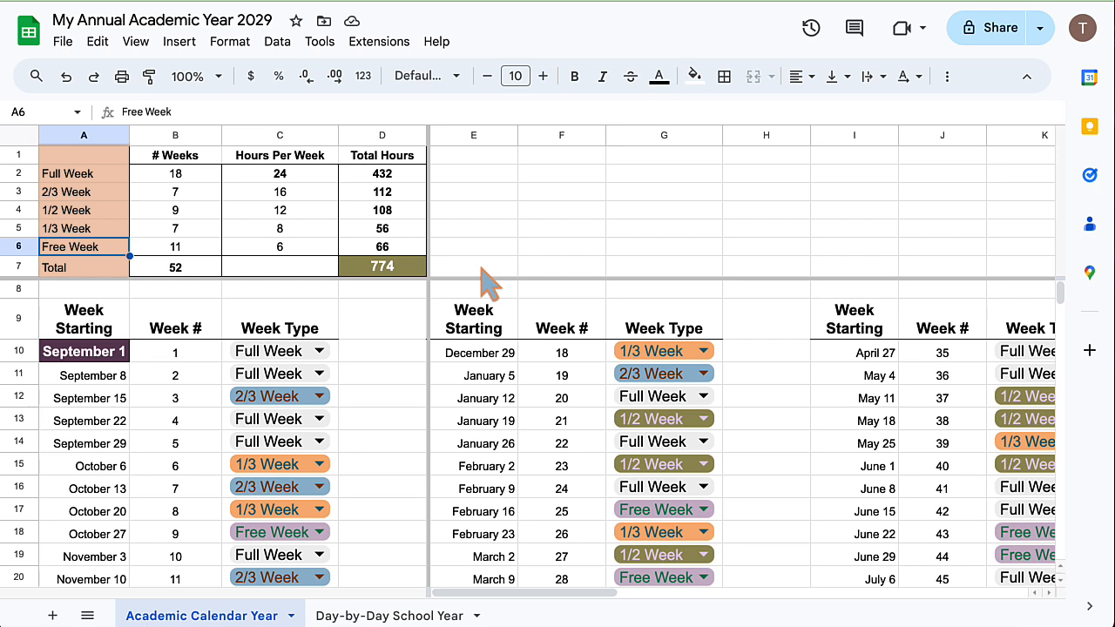
Examine the hours-per-week value or formula behind each week type in the summary table.
key(Right)
key(Right)
key(Up)
key(Up)
key(Up)
key(Up)
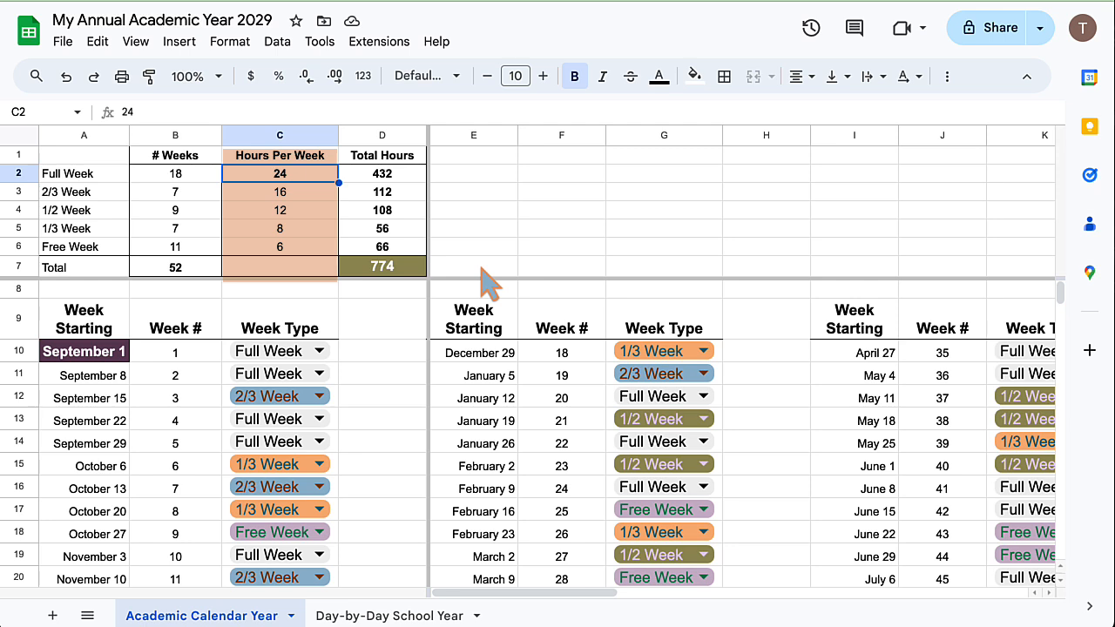
key(Down)
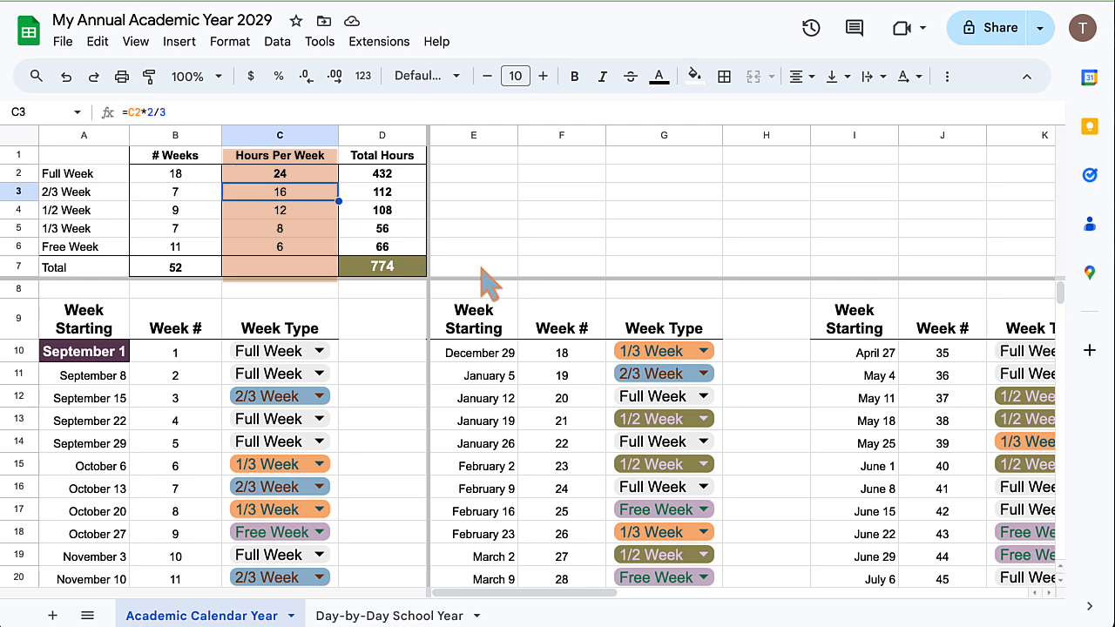
key(Down)
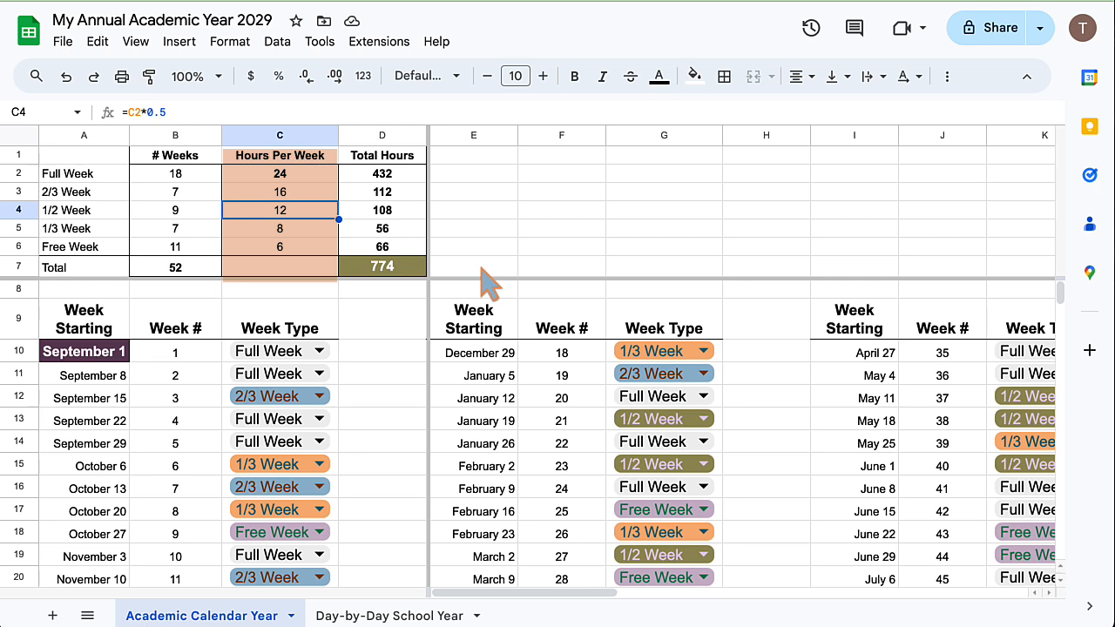
key(Down)
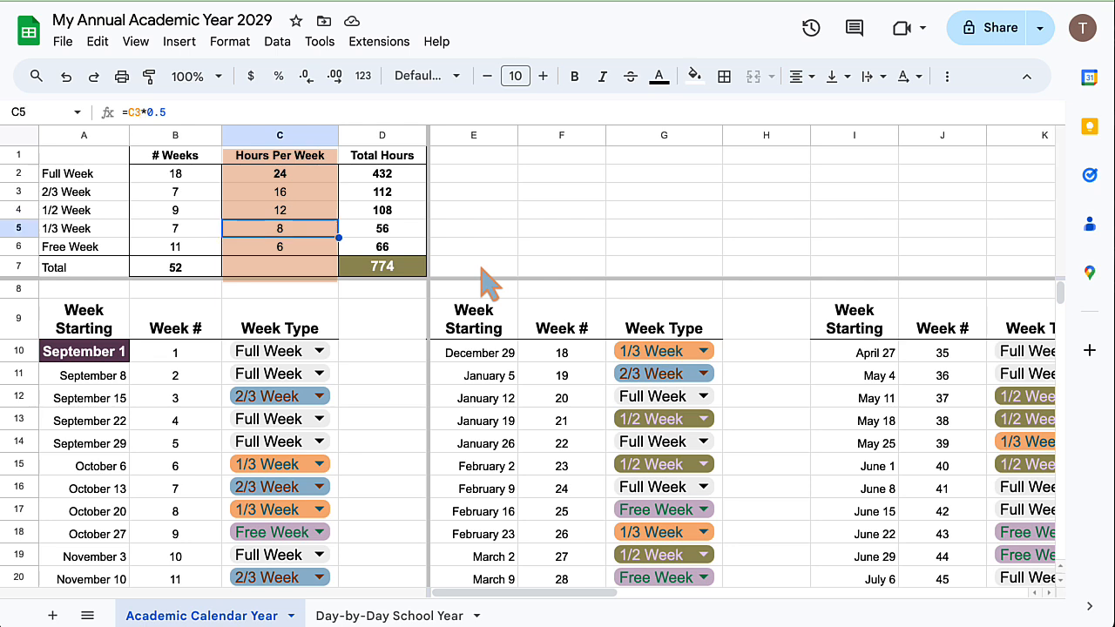
key(Down)
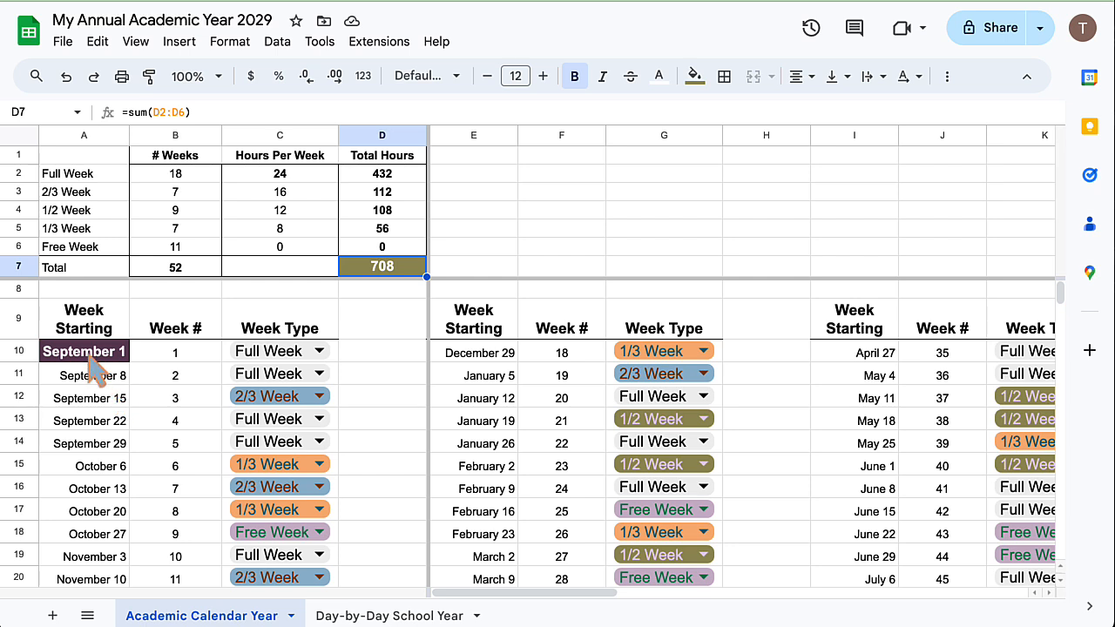
Set the starting date of week 1 in cell A10 to 11/8/2028.
click(98, 357)
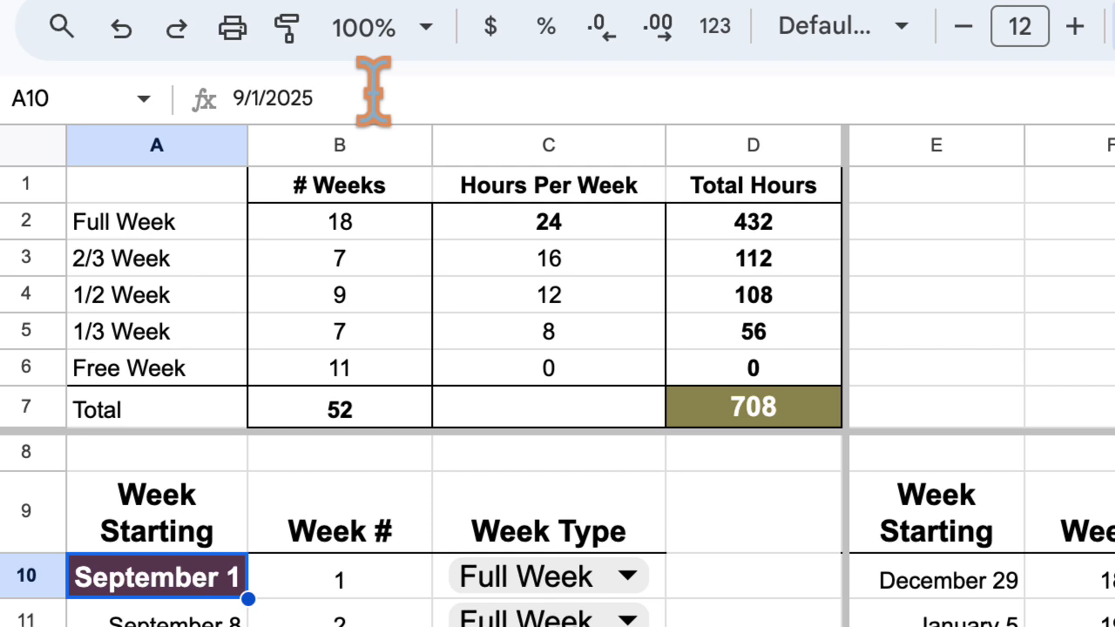
key(BackSpace)
key(BackSpace)
key(BackSpace)
key(BackSpace)
key(BackSpace)
key(BackSpace)
key(BackSpace)
key(BackSpace)
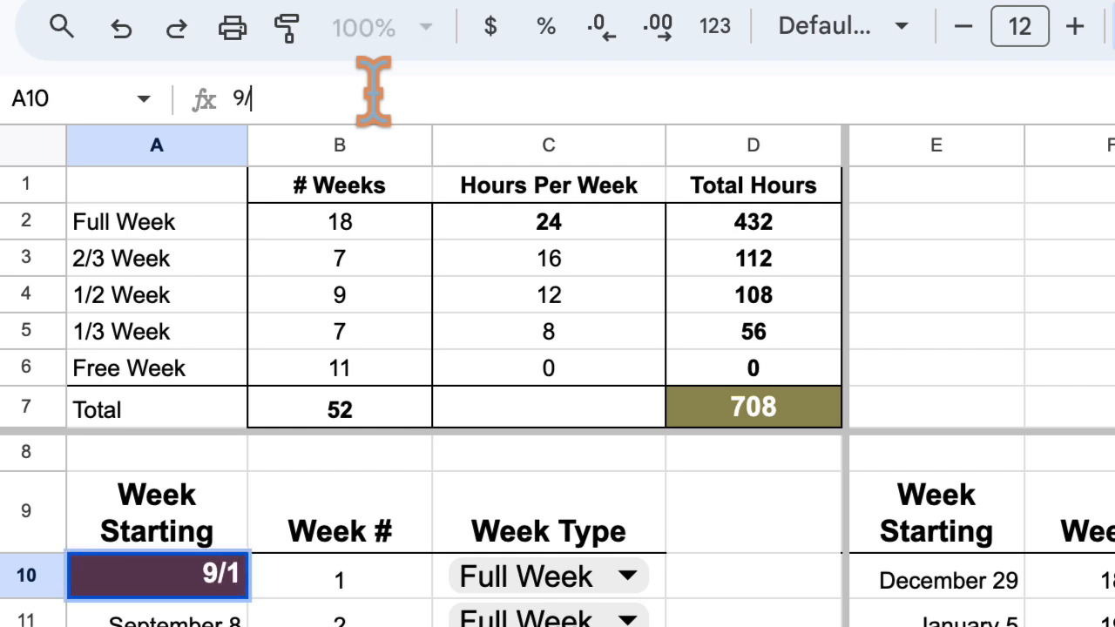
text(11)
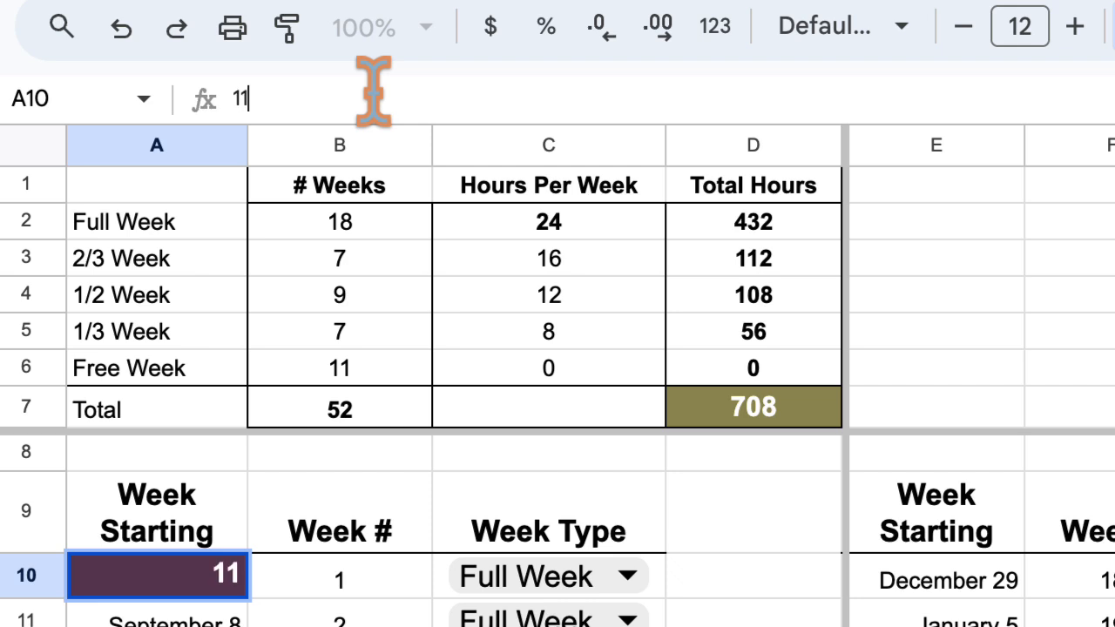
text(/08/22)
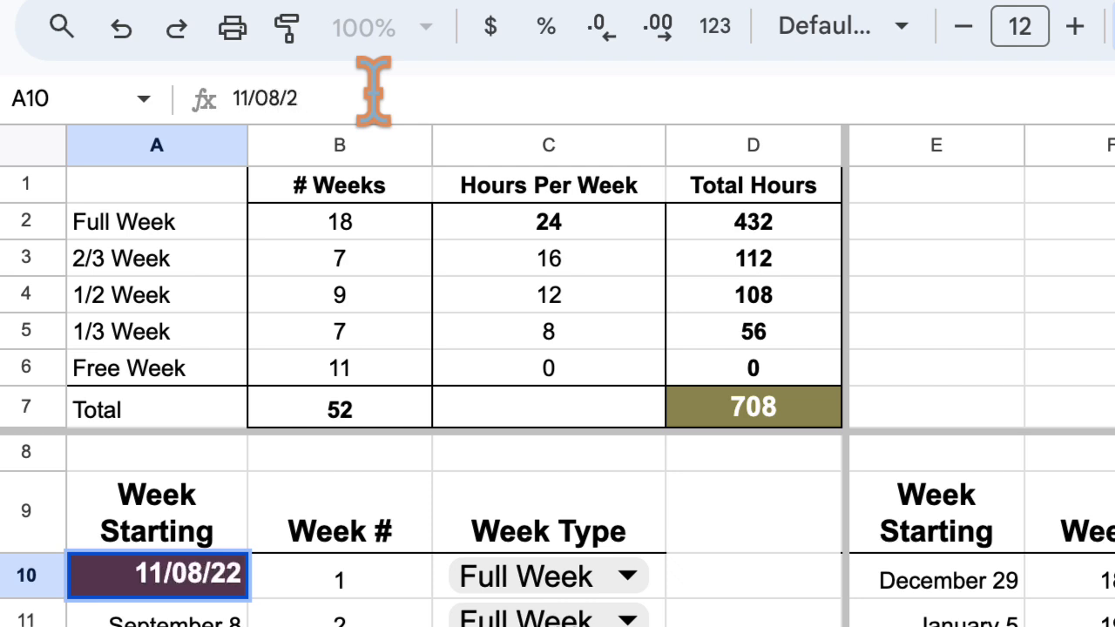
key(BackSpace)
text(022)
key(Return)
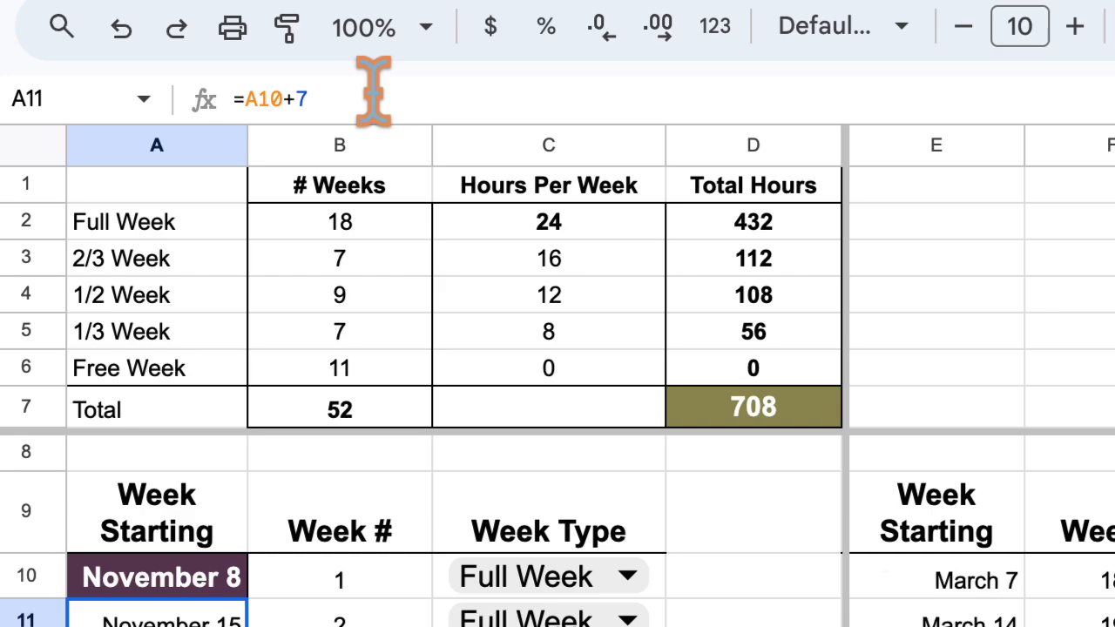
key(Up)
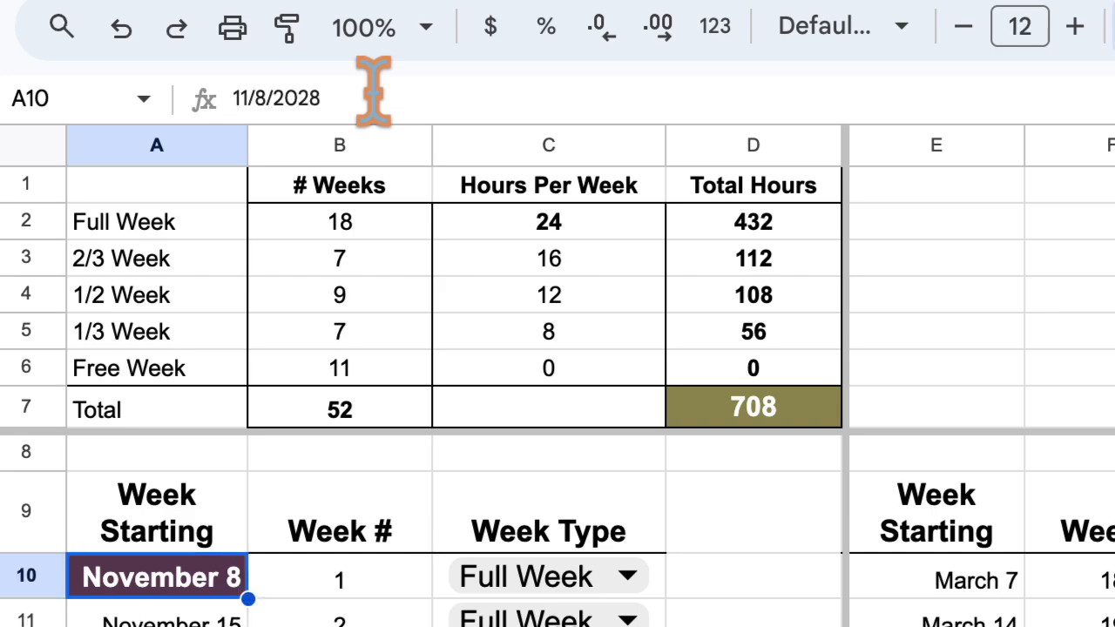
Check the dates and their formulas down the first Week Starting column.
key(Down)
key(Down)
key(Down)
key(Down)
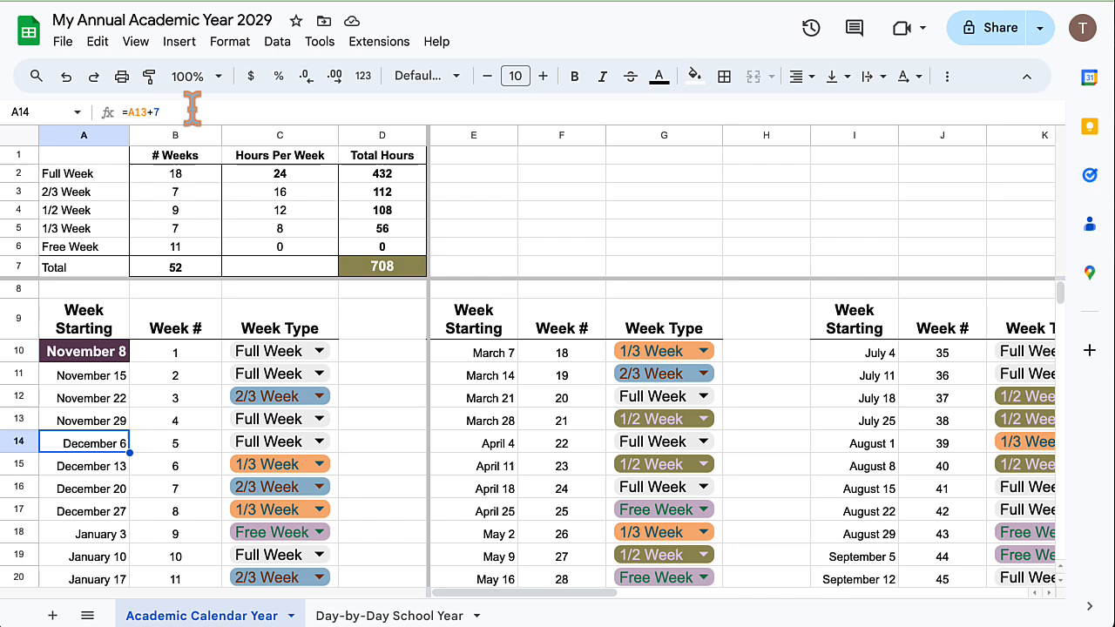
key(Down)
key(Down)
key(Down)
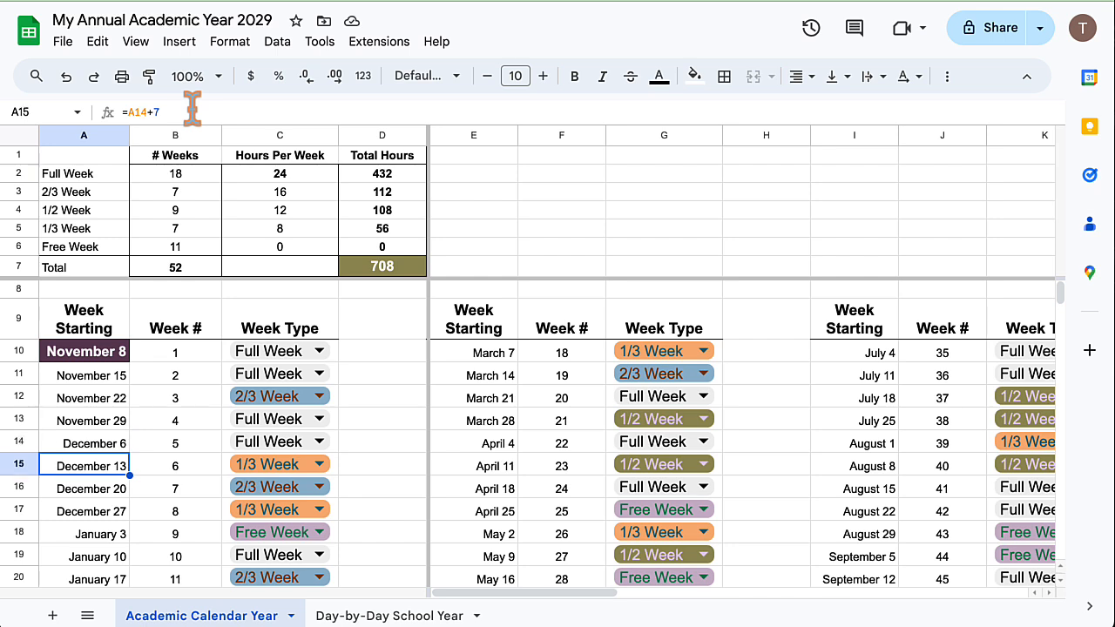
key(Down)
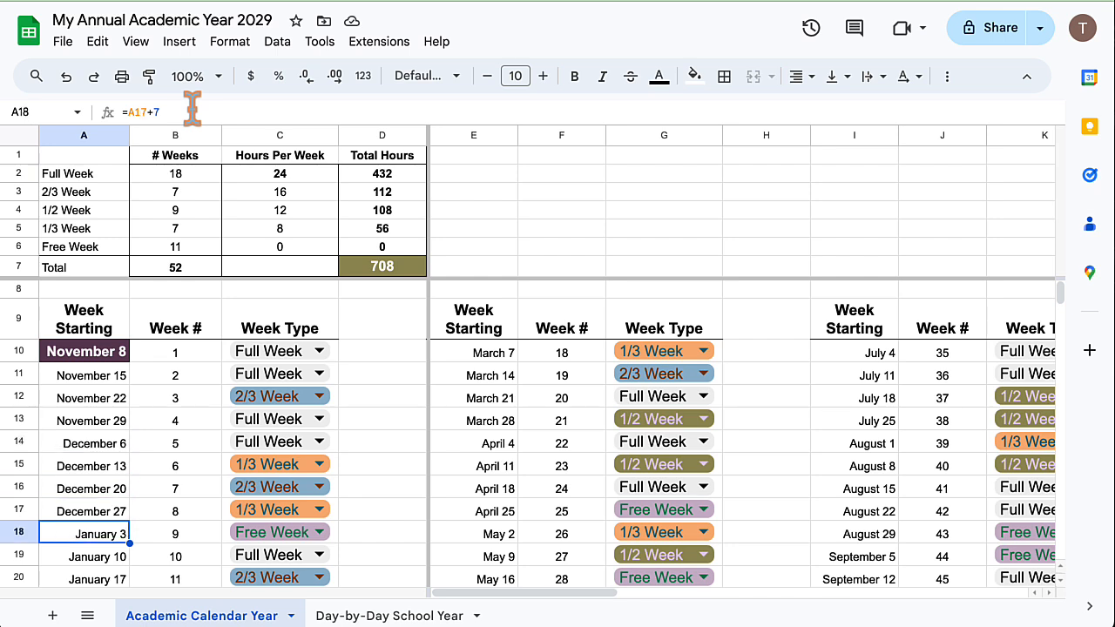
Review the week numbers beside the first weeks of the calendar.
key(Up)
key(Up)
key(Up)
key(Up)
key(Up)
key(Up)
key(Up)
key(Up)
key(Right)
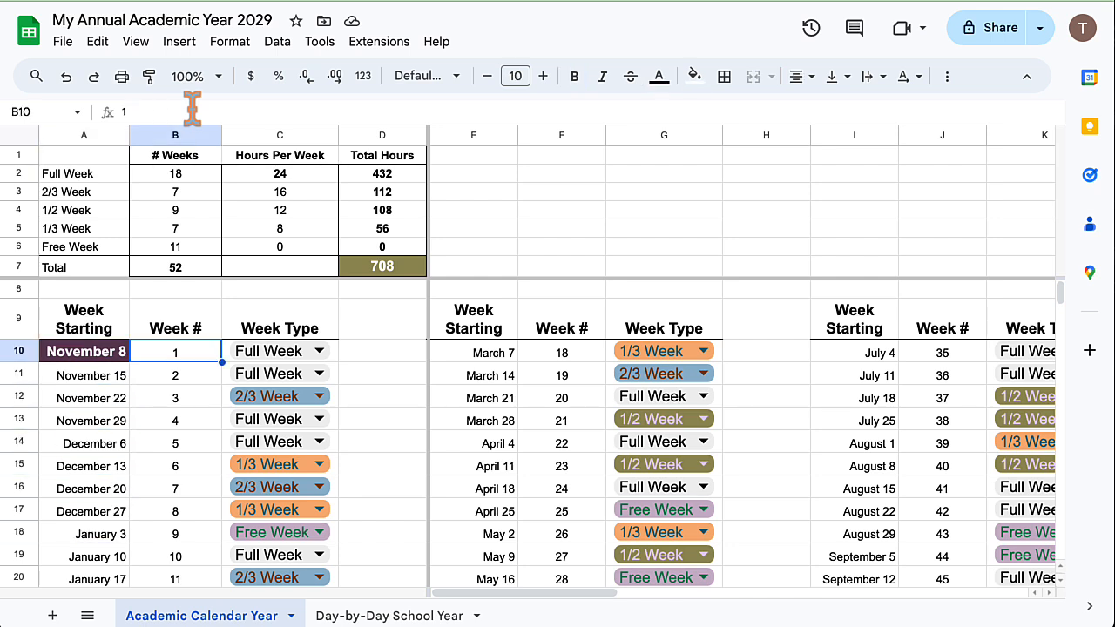
key(Down)
key(Down)
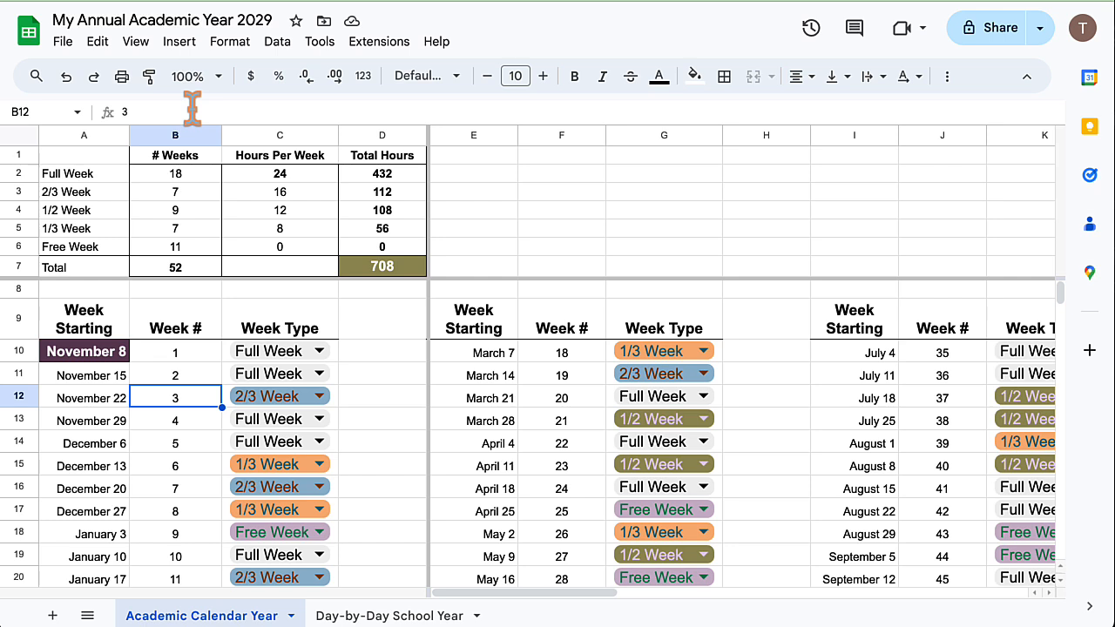
key(Up)
key(Up)
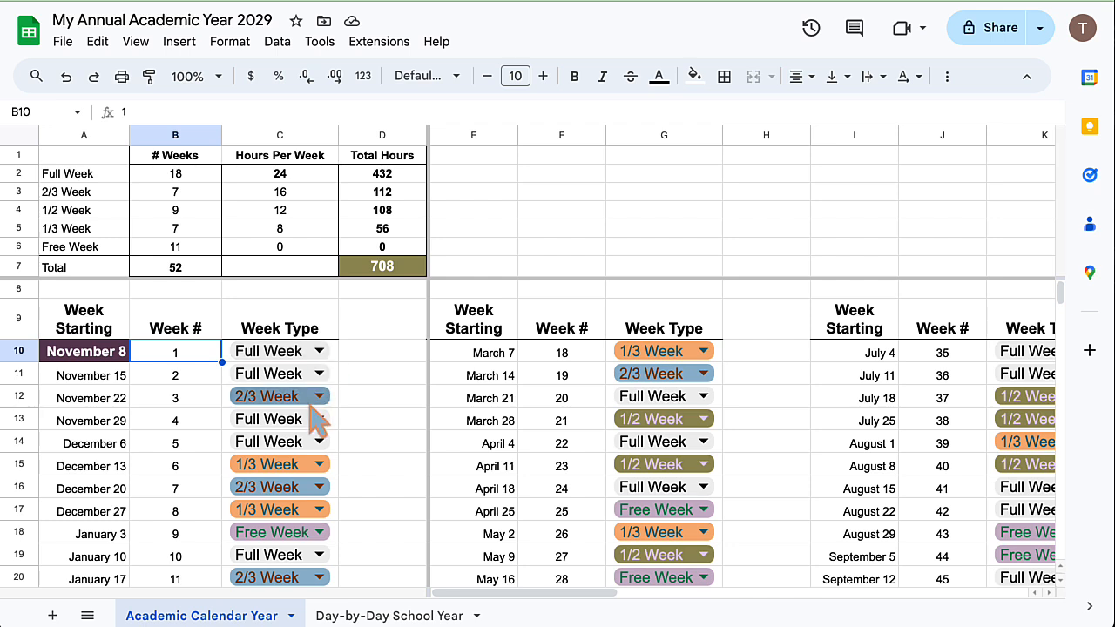
Set the week type of the November 8 week to 2/3 Week and the December 20 week to Free Week.
click(317, 352)
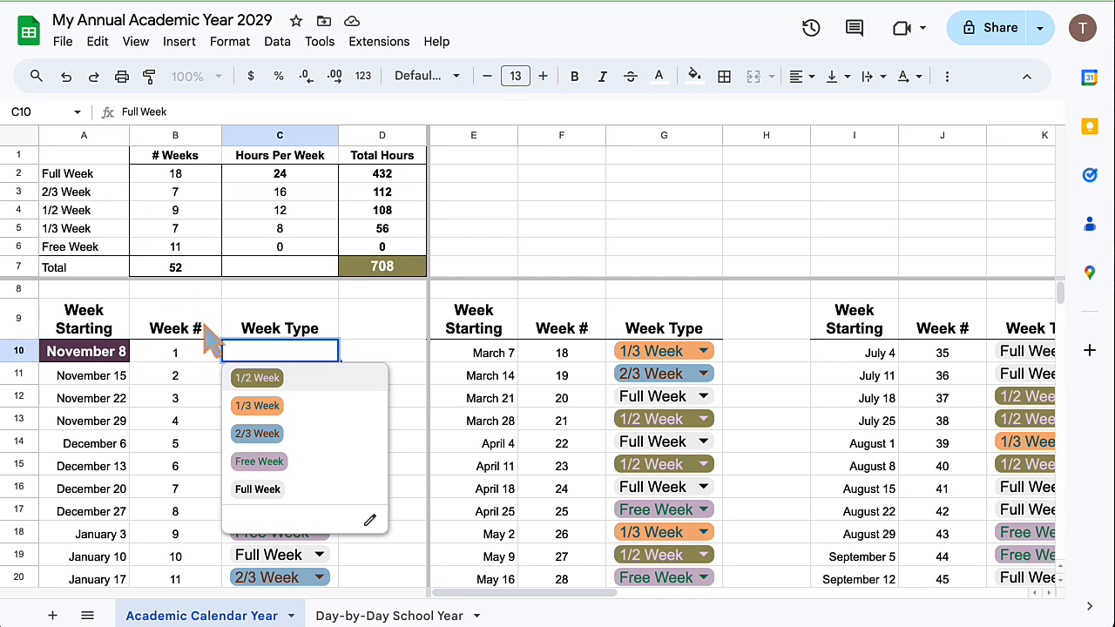
click(300, 435)
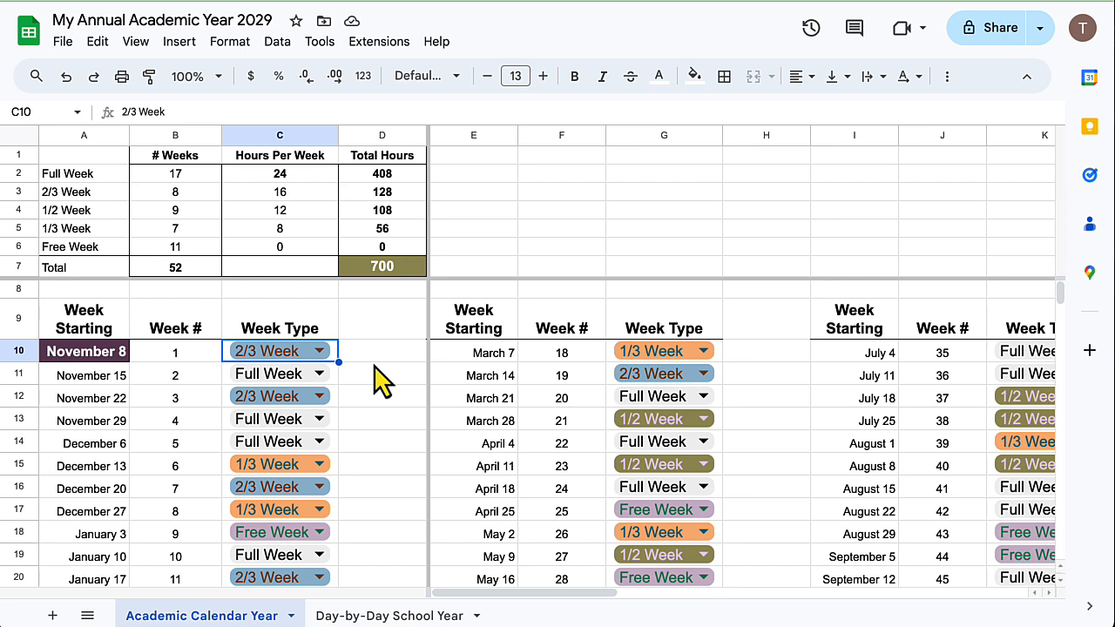
scroll(401, 429, down, 1)
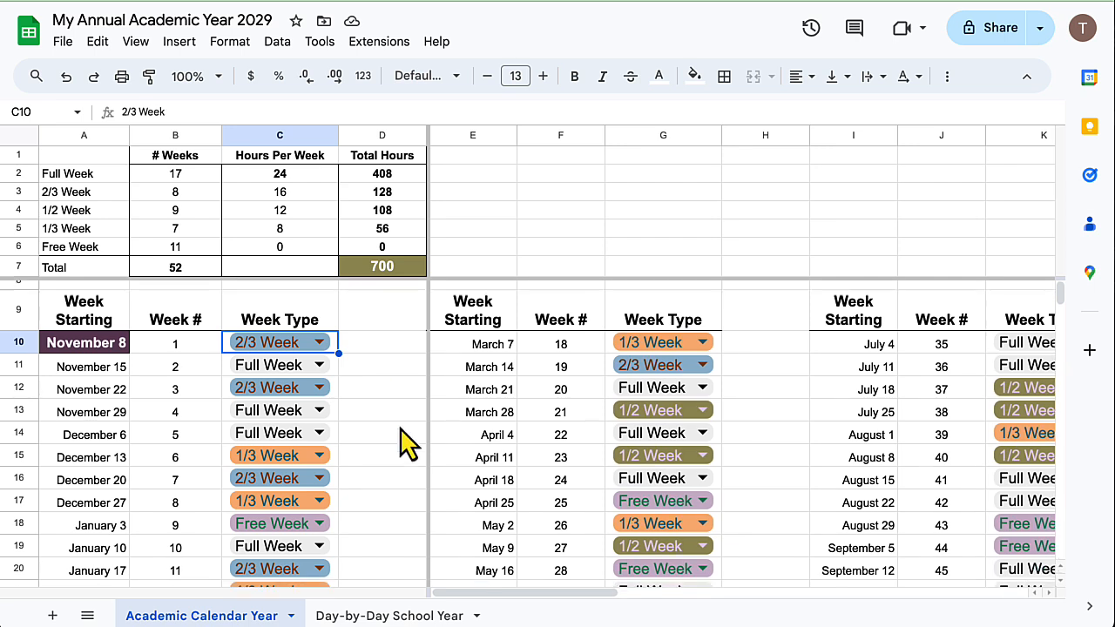
scroll(403, 442, down, 2)
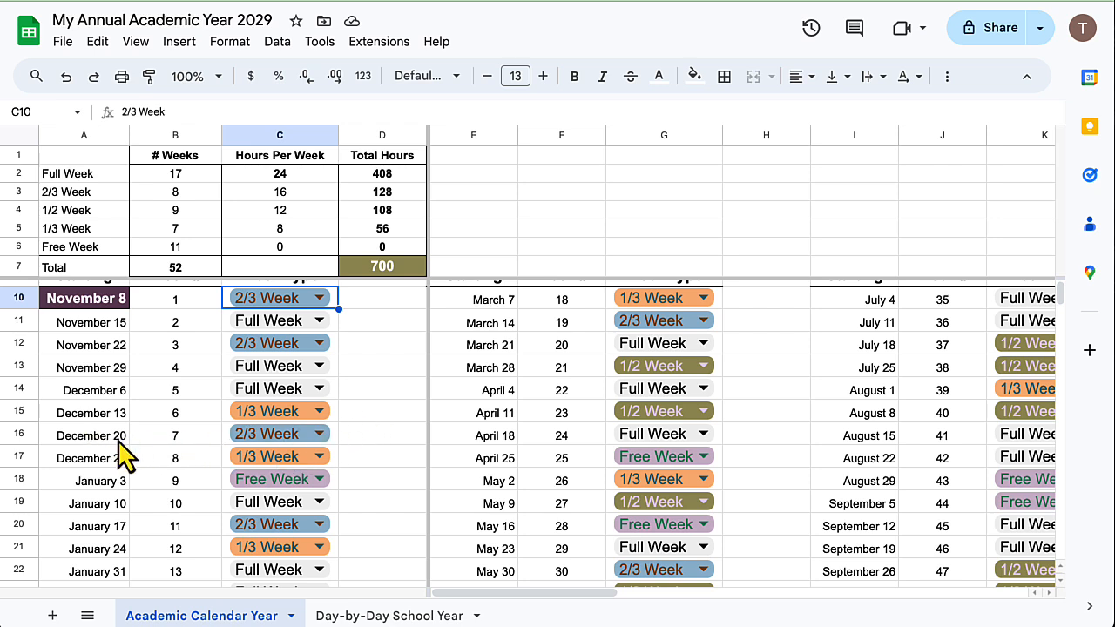
click(262, 433)
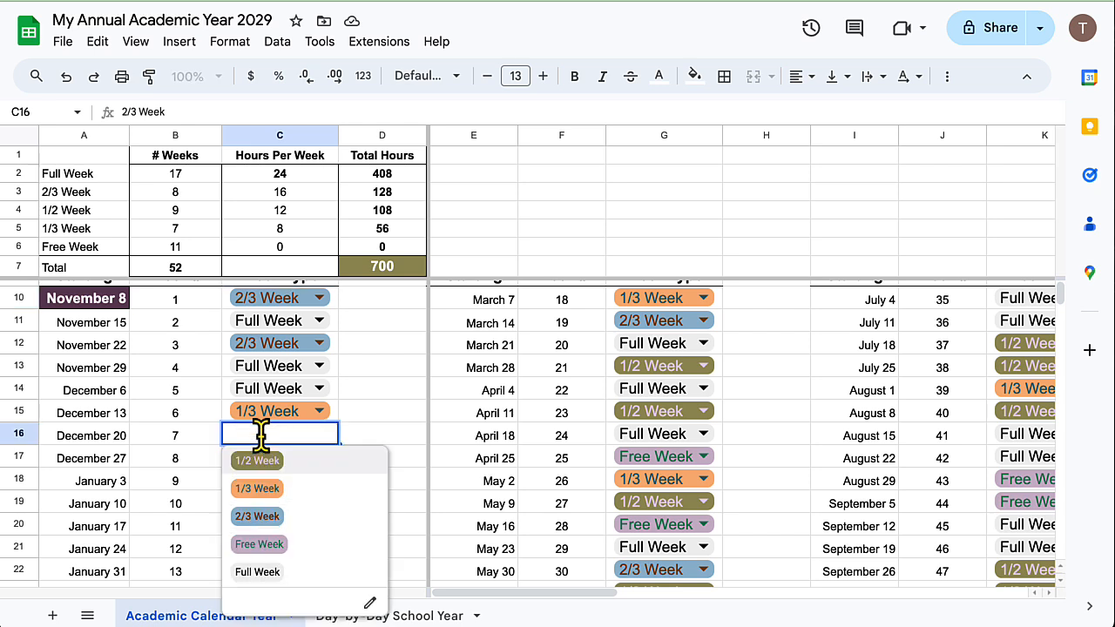
click(270, 545)
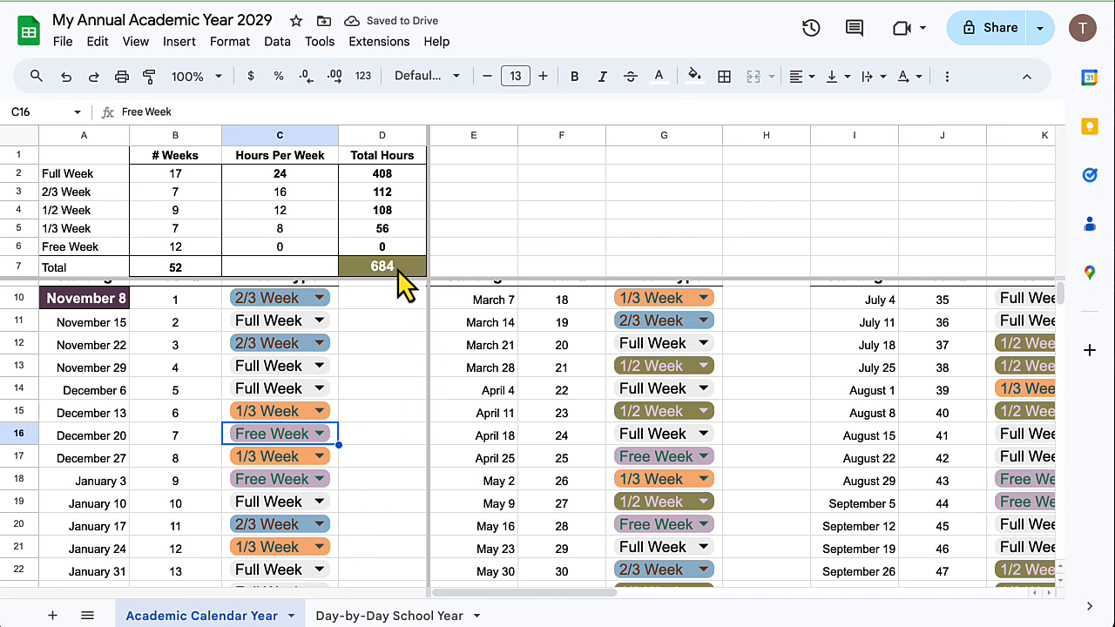
Change the week type of the March 28 and May 2 weeks to Full Week.
click(689, 366)
click(668, 501)
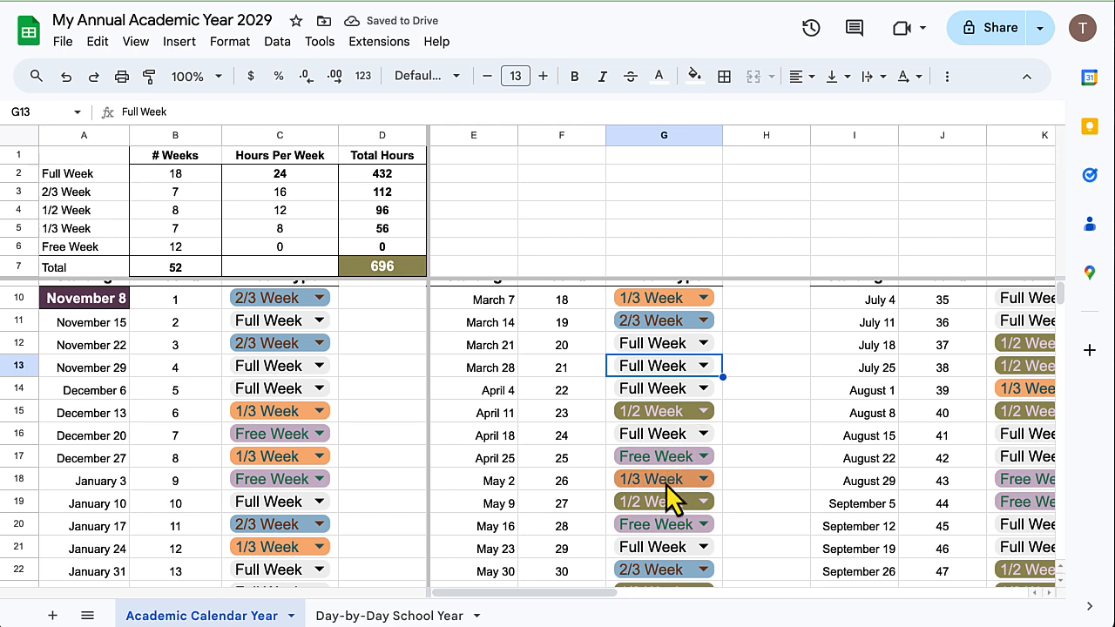
click(665, 480)
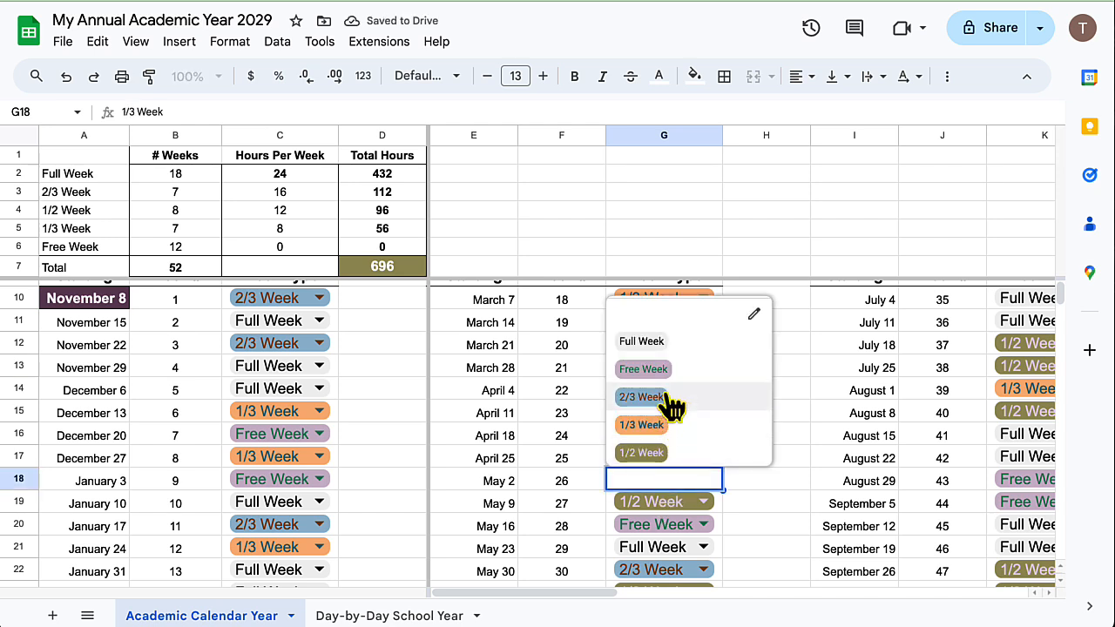
click(662, 342)
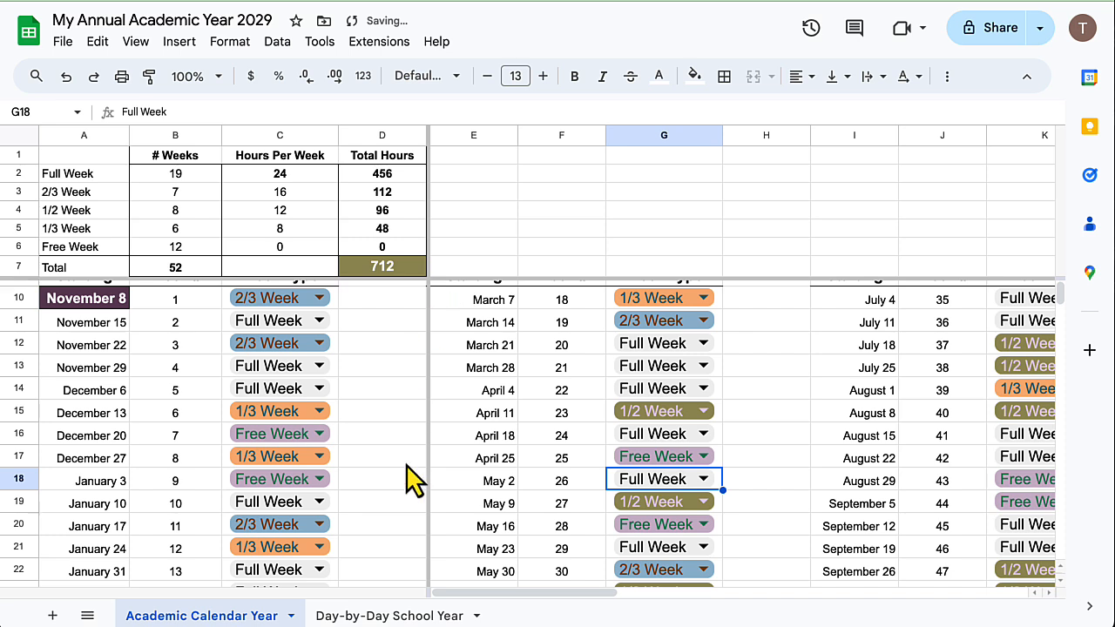